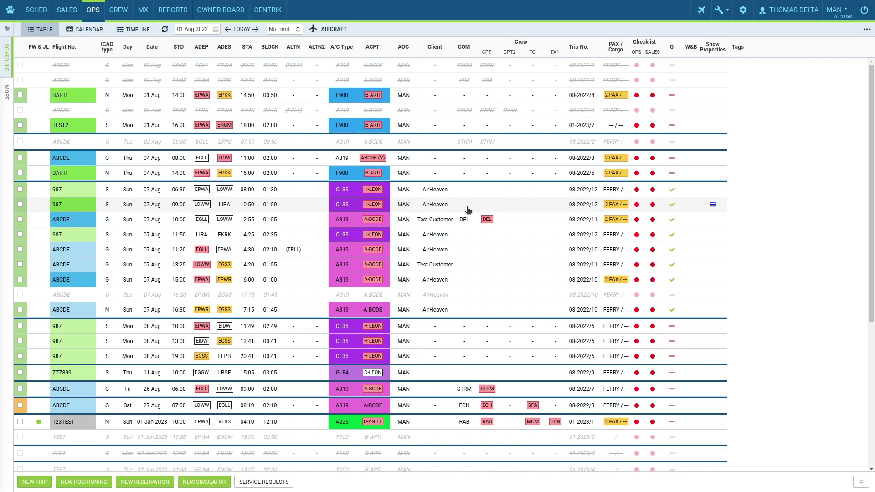
Open the Email Templates manager from the system settings.
{"action": "left_click", "coordinate": [743, 10]}
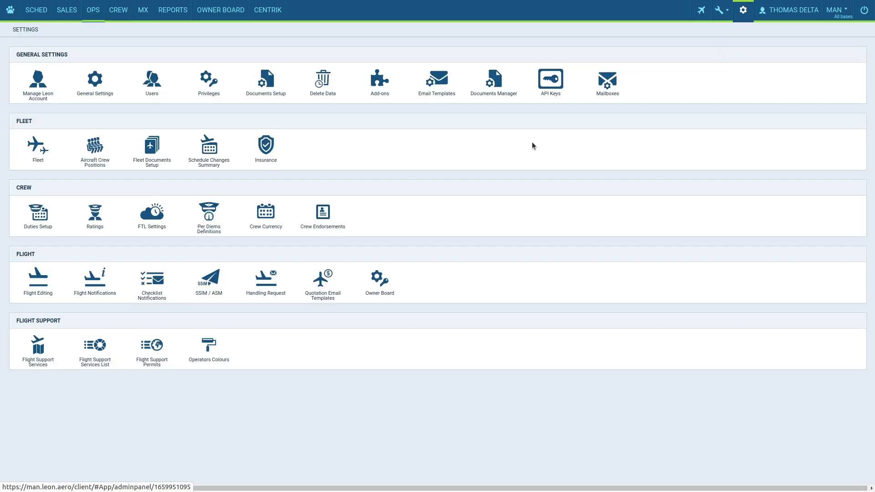
{"action": "left_click", "coordinate": [437, 86]}
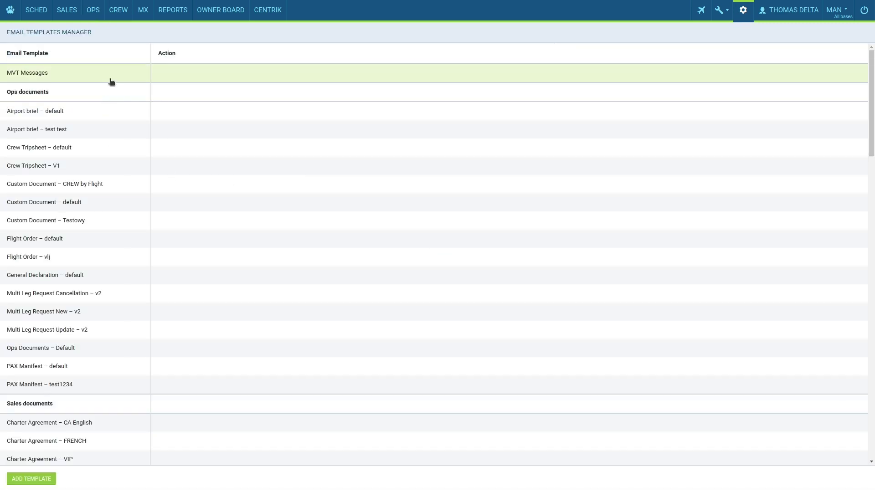
Open MVT Messages and view the Default CTOT change, CTOT change and Default landing templates.
{"action": "left_click", "coordinate": [111, 74]}
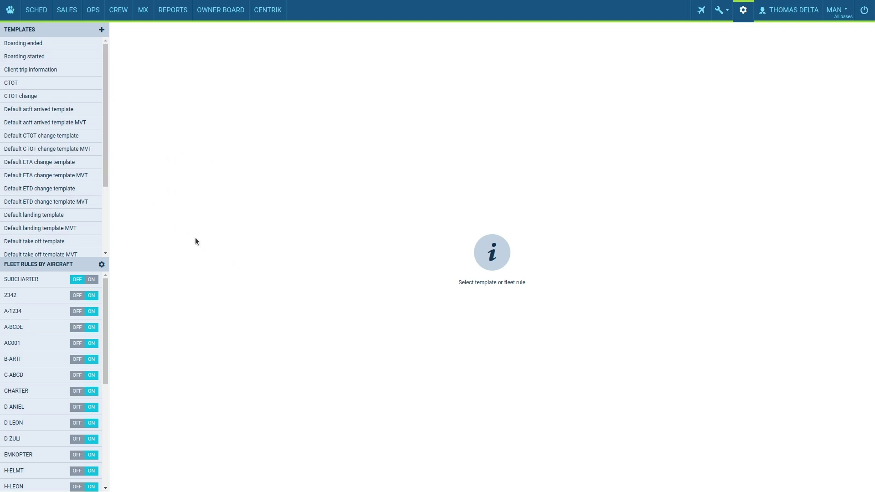
{"action": "scroll", "coordinate": [48, 96], "scroll_direction": "down", "scroll_amount": 3}
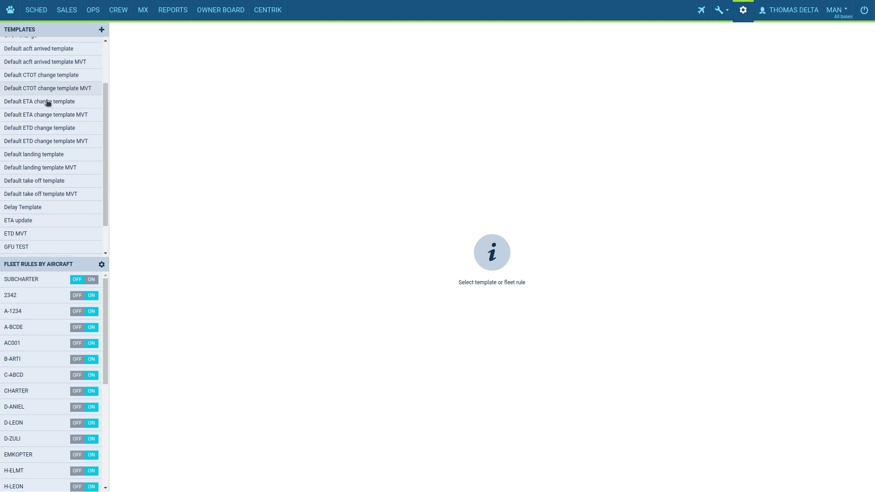
{"action": "scroll", "coordinate": [40, 123], "scroll_direction": "up", "scroll_amount": 3}
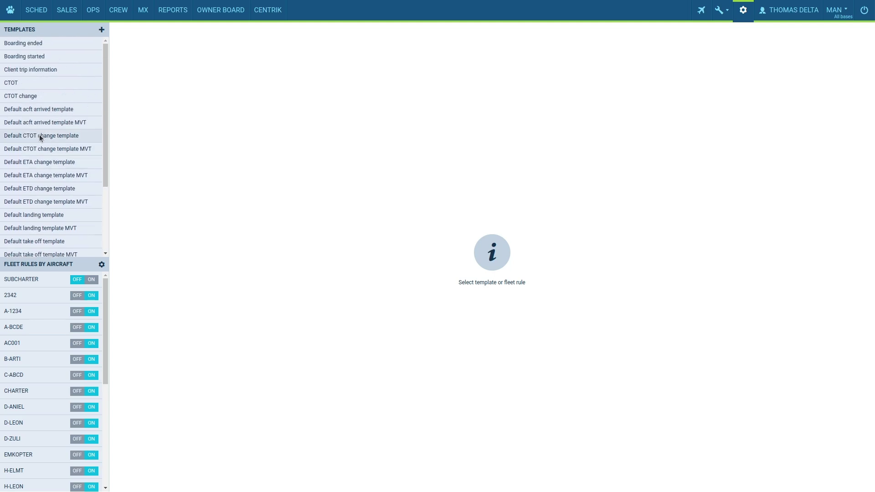
{"action": "left_click", "coordinate": [40, 135]}
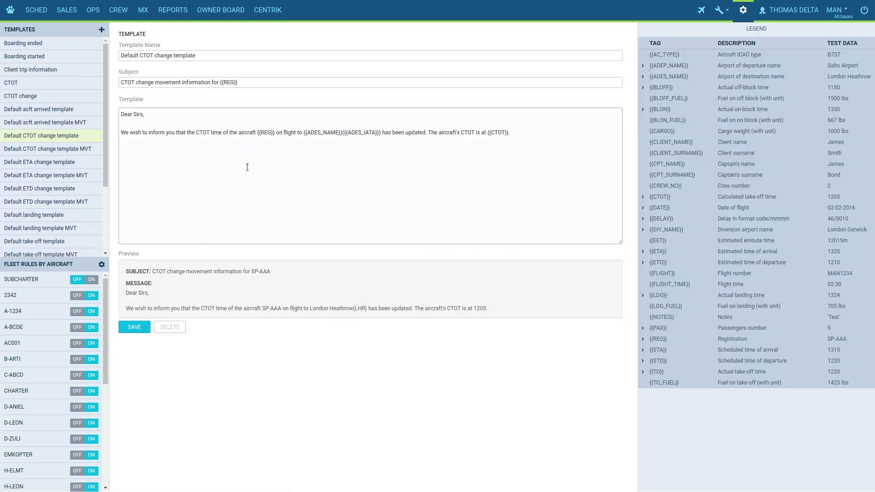
{"action": "left_click", "coordinate": [25, 98]}
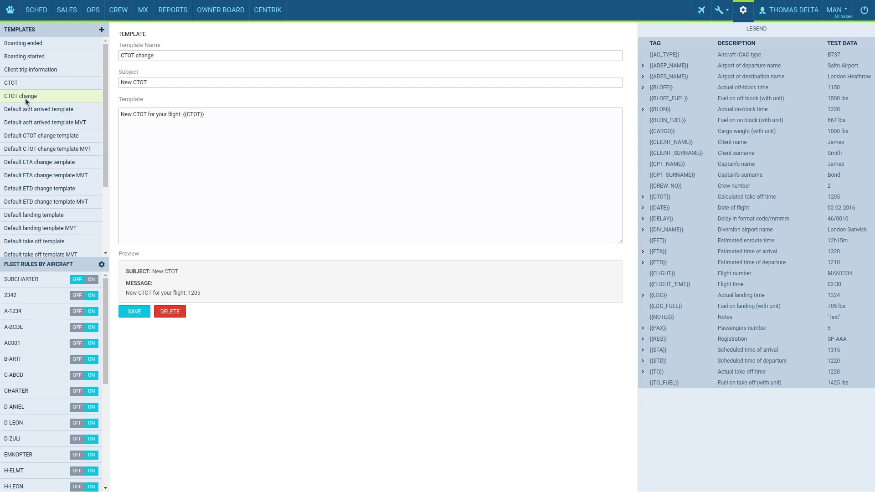
{"action": "left_click", "coordinate": [33, 215]}
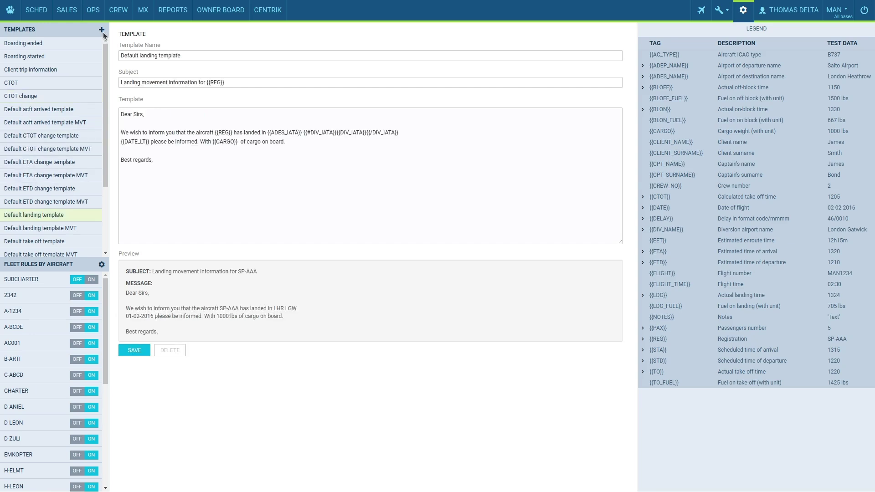
Create template 'ETD change' with subject 'New ETD for the flight' and start the {{ETD}} body.
{"action": "left_click", "coordinate": [102, 30]}
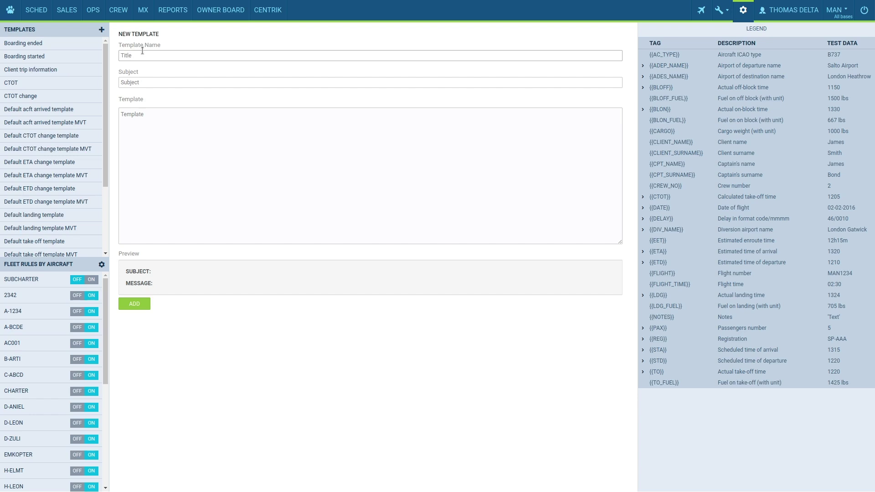
{"action": "type", "text": "ETD"}
{"action": "type", "text": " change"}
{"action": "key", "text": "Tab"}
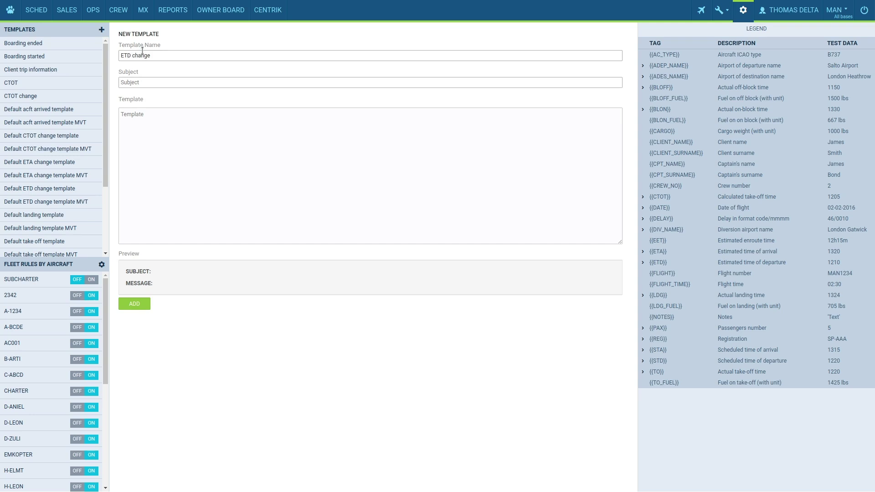
{"action": "type", "text": "New ETD for the flight"}
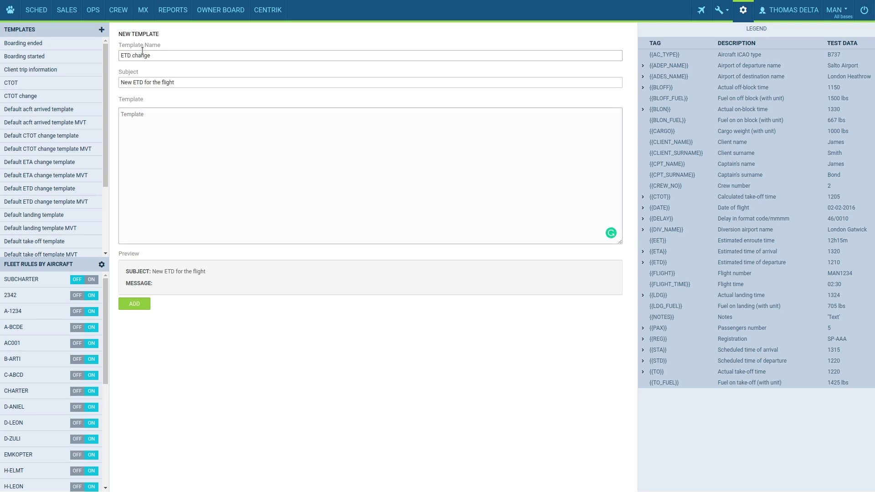
{"action": "type", "text": "New ET"}
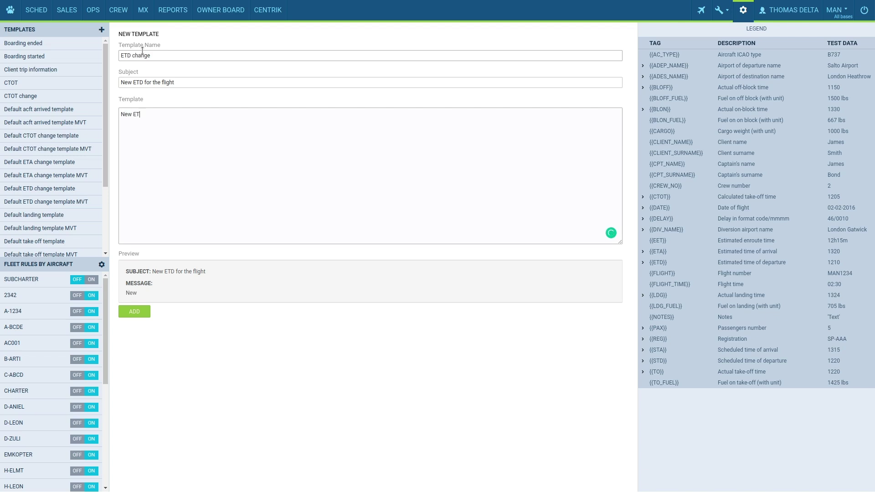
{"action": "type", "text": "D for your flight"}
{"action": "key", "text": "BackSpace"}
{"action": "type", "text": "{{ETD"}
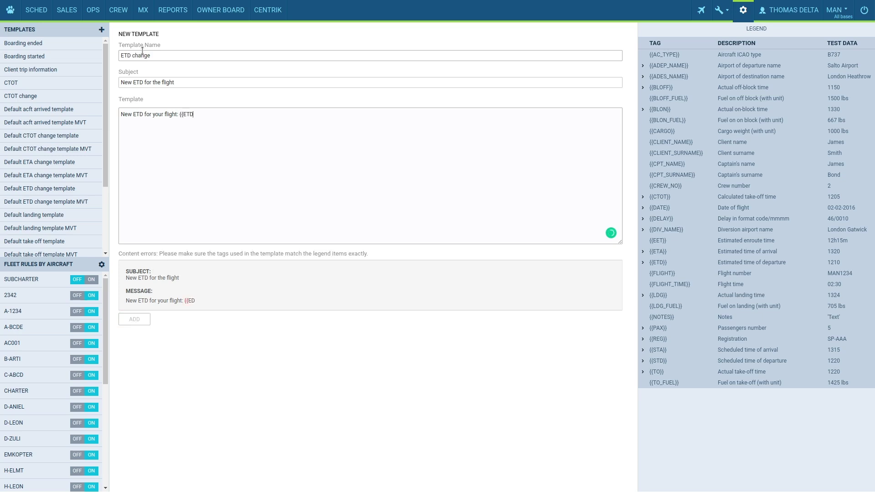
{"action": "type", "text": "}}"}
Finish the {{ETD}} tag in the body and show aircraft H-LEON's fleet rules.
{"action": "left_click", "coordinate": [140, 314]}
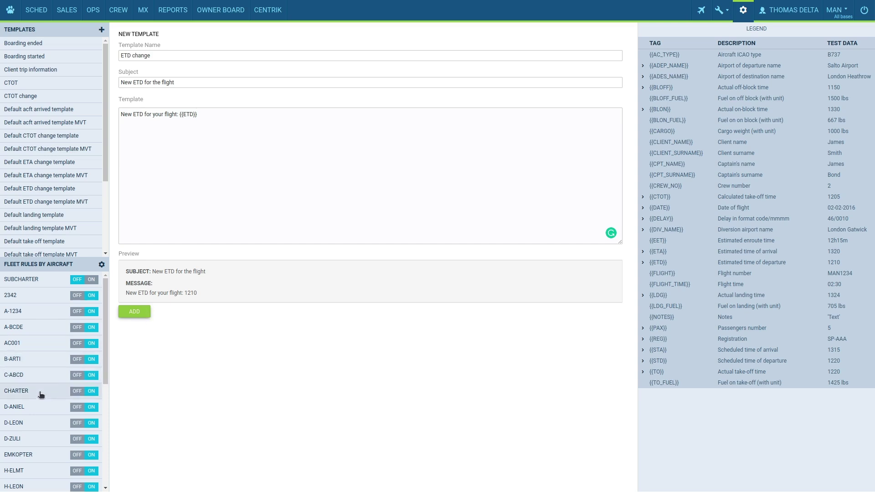
{"action": "scroll", "coordinate": [28, 392], "scroll_direction": "down", "scroll_amount": 3}
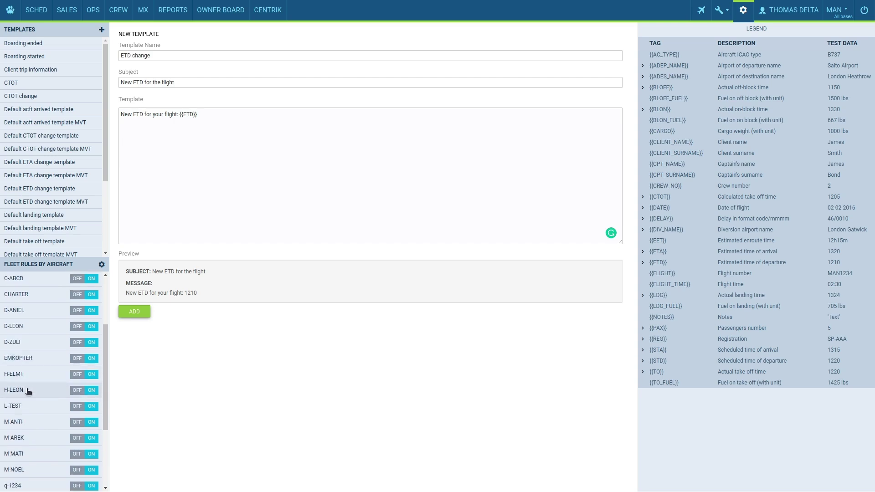
{"action": "left_click", "coordinate": [28, 392]}
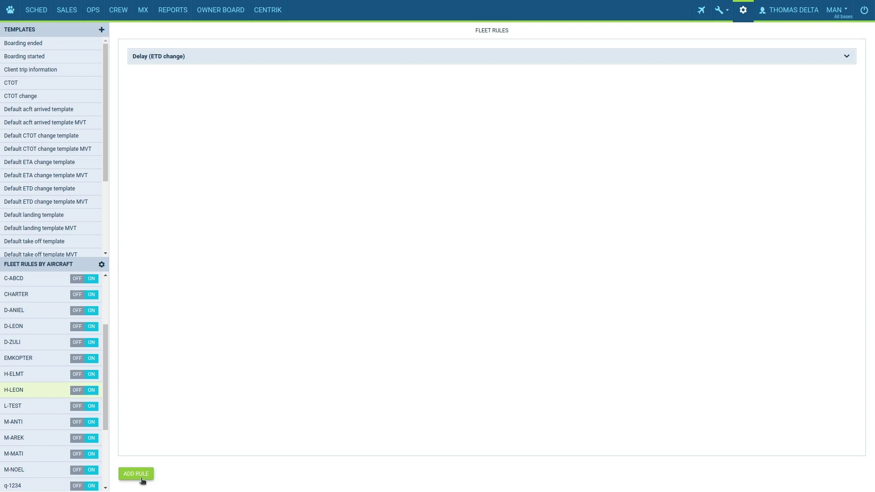
Add an H-LEON fleet rule named 'ETD change' using the ETD change scenario and template.
{"action": "left_click", "coordinate": [136, 474]}
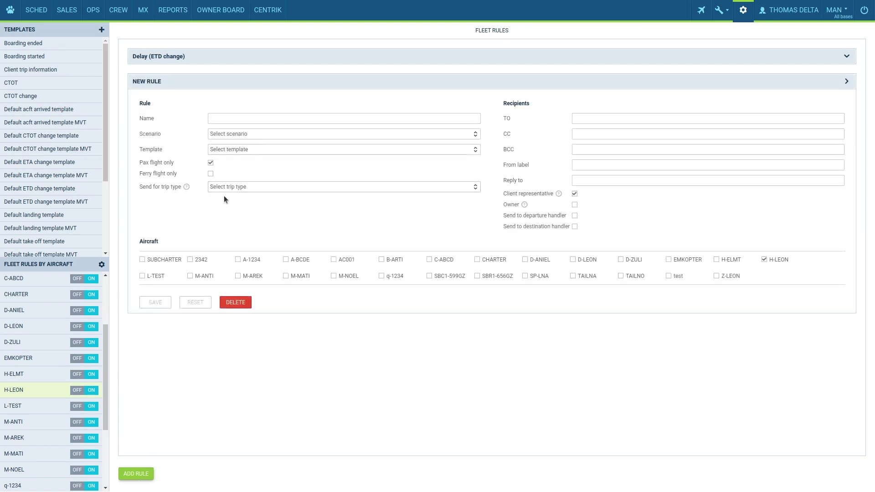
{"action": "left_click", "coordinate": [303, 119]}
{"action": "type", "text": "E"}
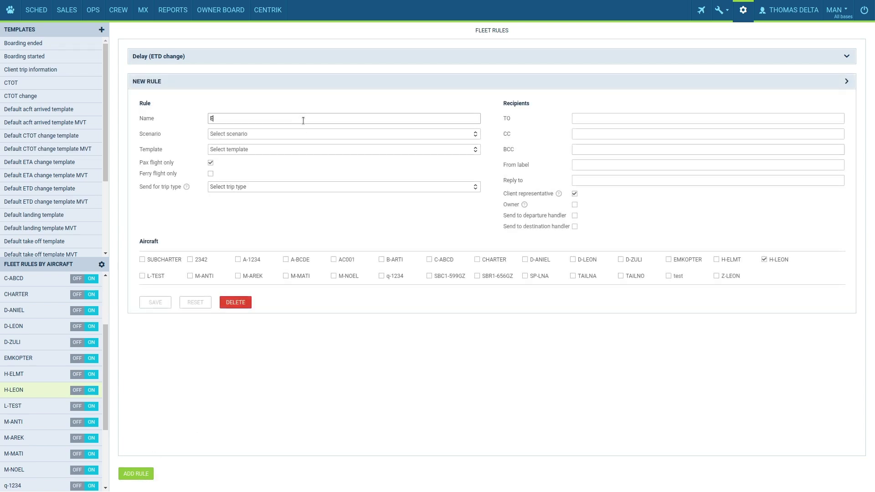
{"action": "type", "text": "TD change"}
{"action": "key", "text": "Tab"}
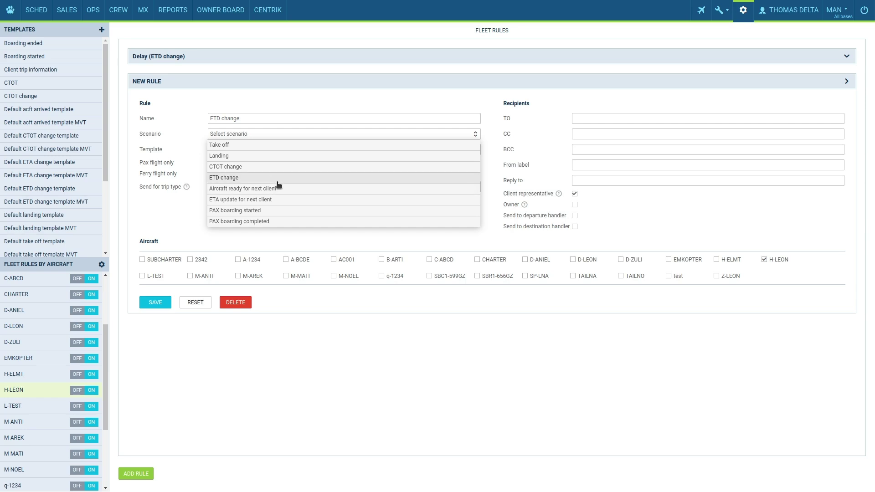
{"action": "left_click", "coordinate": [278, 180]}
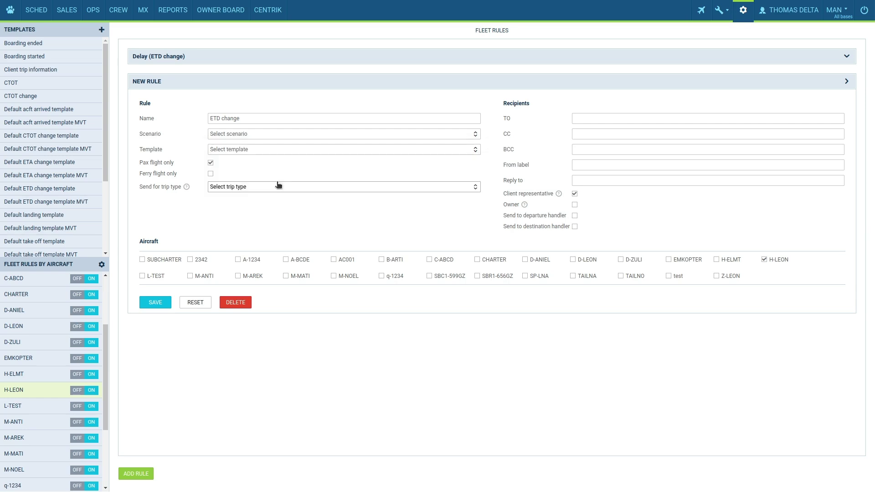
{"action": "left_click", "coordinate": [297, 151]}
{"action": "scroll", "coordinate": [282, 179], "scroll_direction": "down", "scroll_amount": 2}
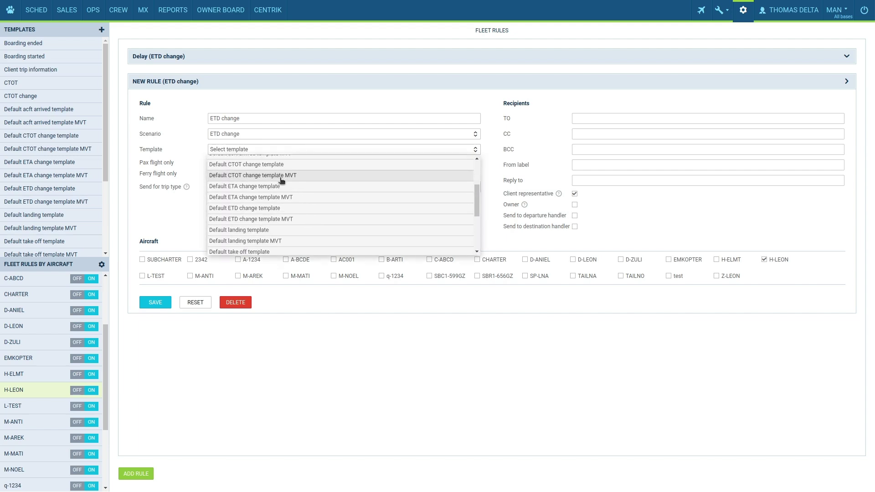
{"action": "scroll", "coordinate": [281, 179], "scroll_direction": "down", "scroll_amount": 2}
{"action": "scroll", "coordinate": [281, 198], "scroll_direction": "down", "scroll_amount": 2}
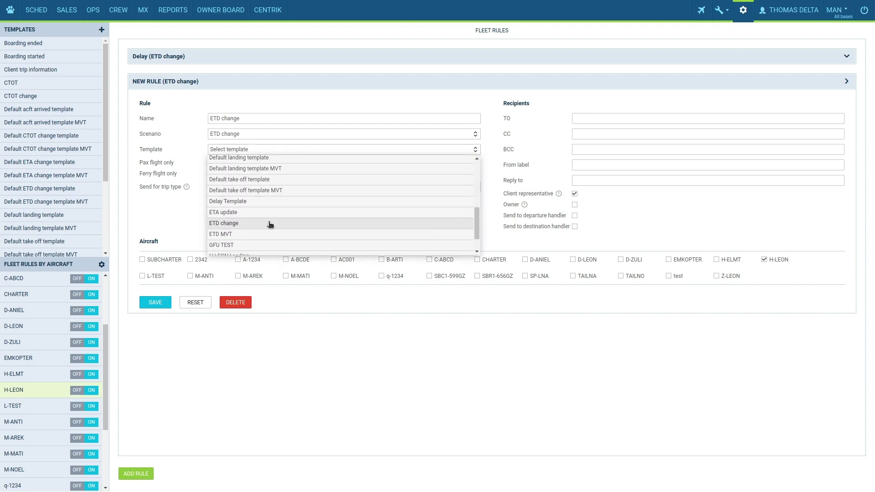
{"action": "left_click", "coordinate": [270, 224]}
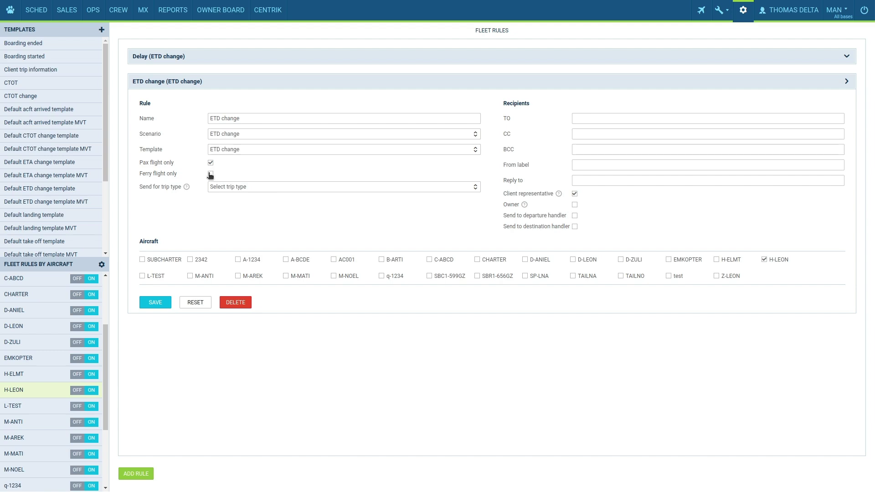
Add M-AREK to the ETD change rule and save it.
{"action": "left_click", "coordinate": [216, 189]}
{"action": "left_click", "coordinate": [238, 276]}
{"action": "left_click", "coordinate": [155, 303]}
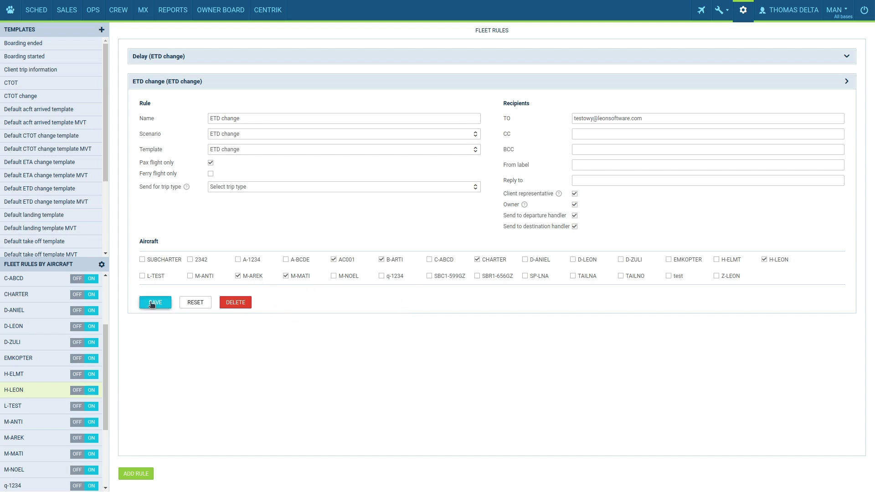